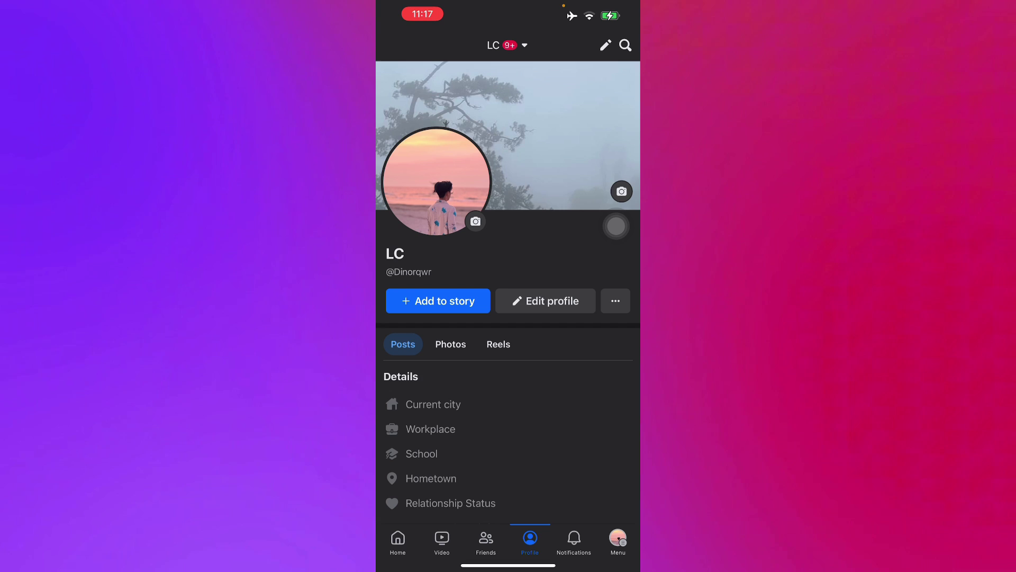
scroll(509, 286, down, 2)
scroll(508, 286, up, 2)
click(437, 181)
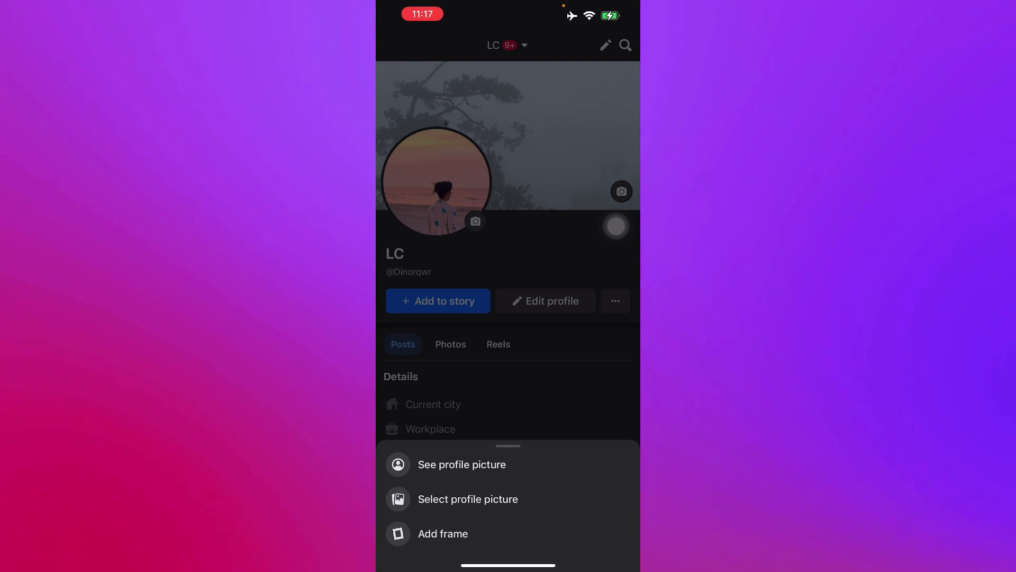
click(467, 498)
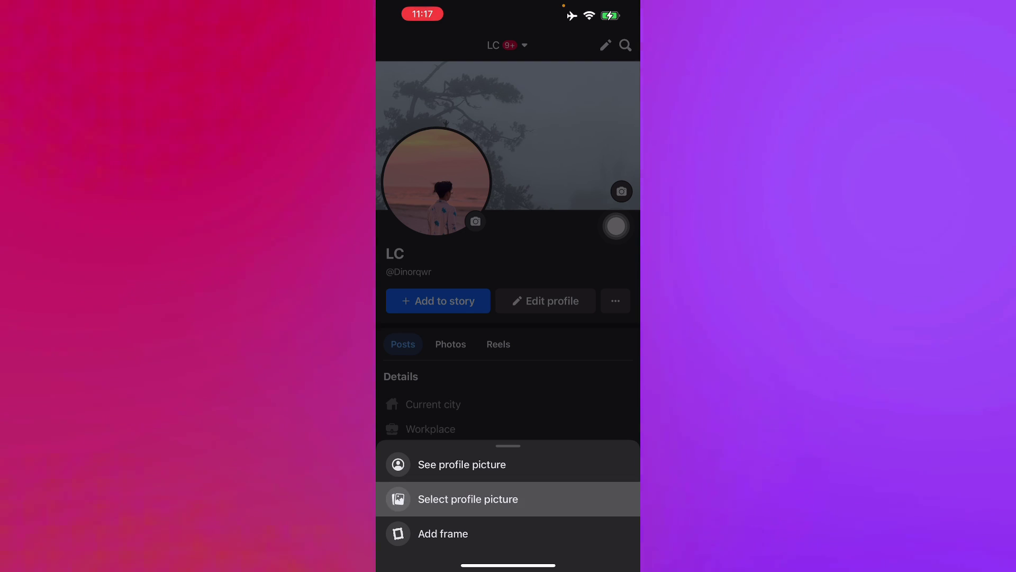
drag(468, 499, 468, 382)
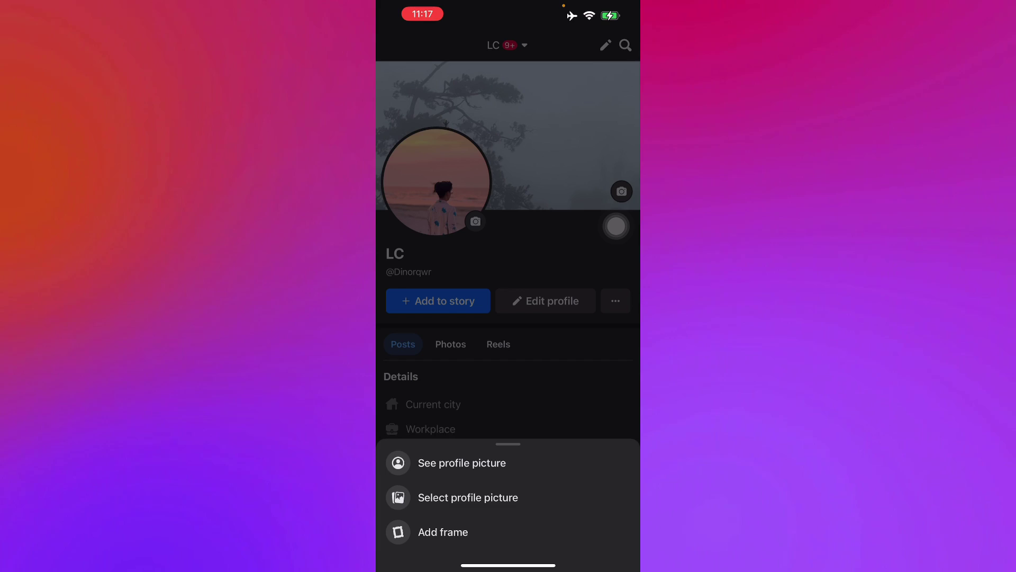
drag(508, 461, 509, 564)
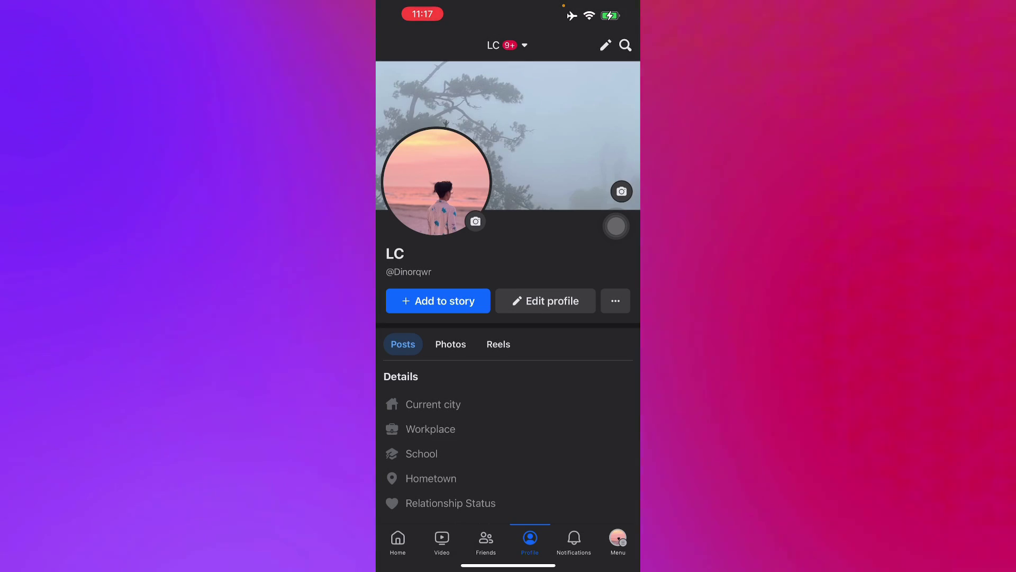
click(437, 181)
click(470, 465)
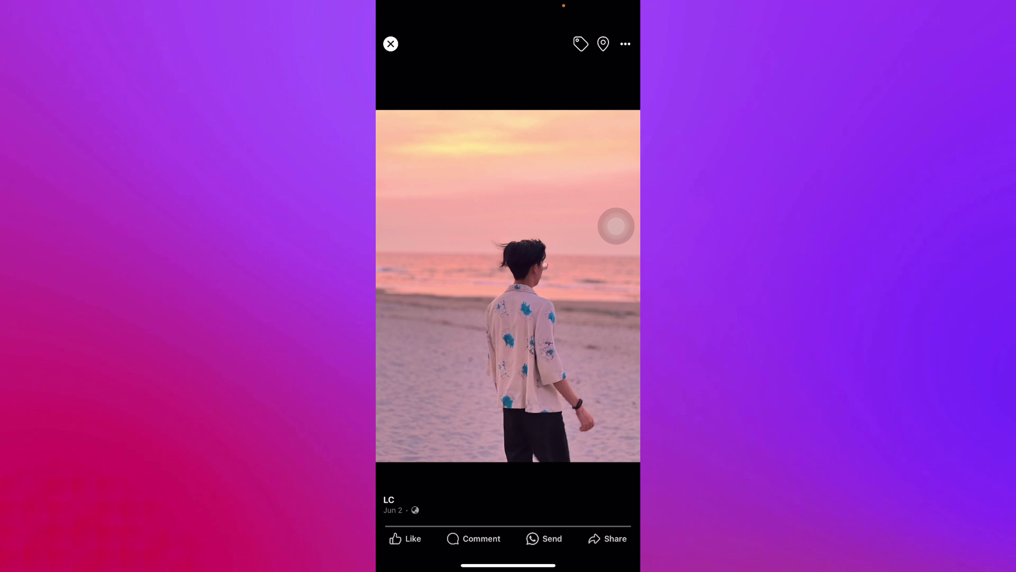
click(391, 43)
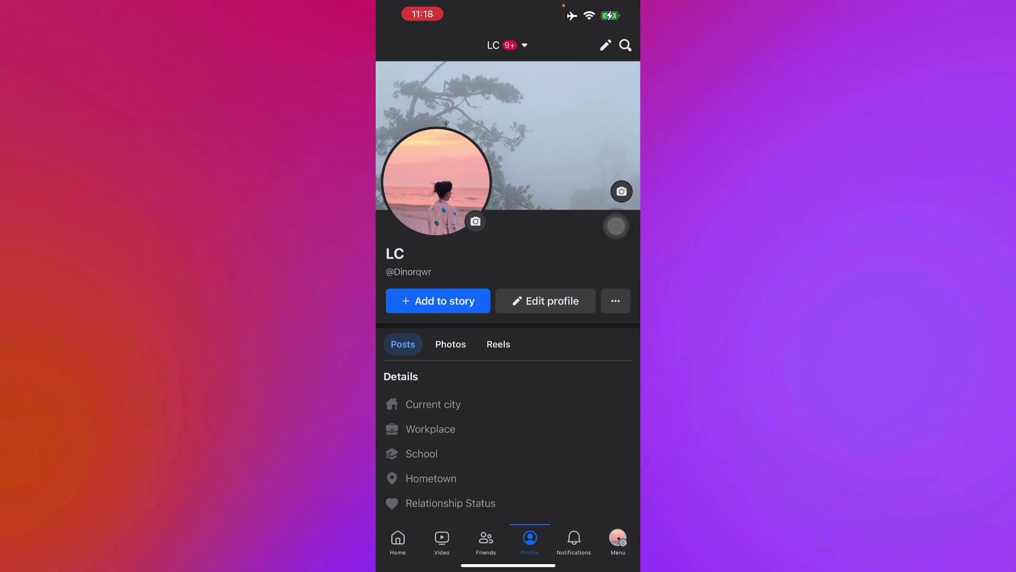
click(422, 453)
click(509, 238)
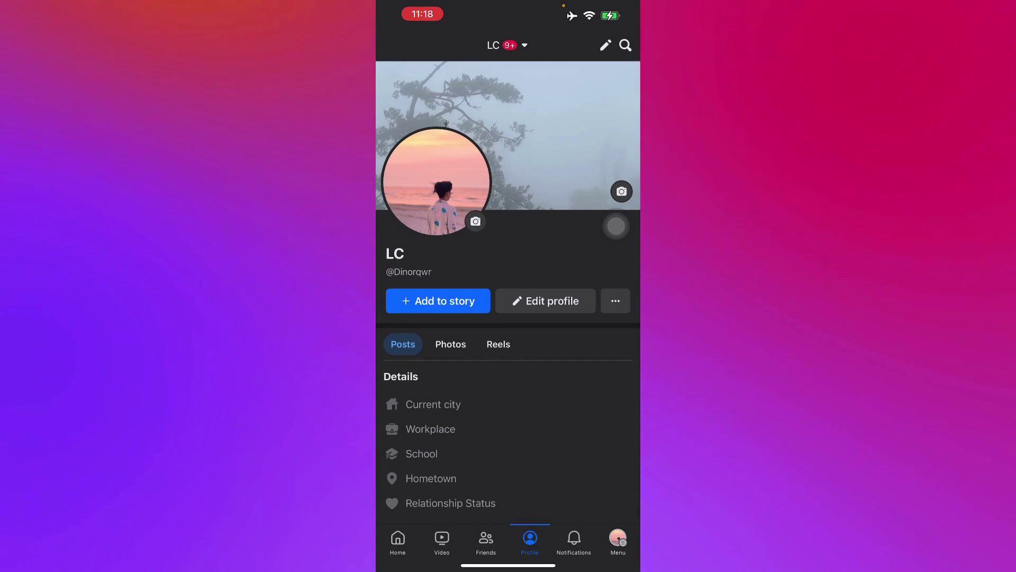